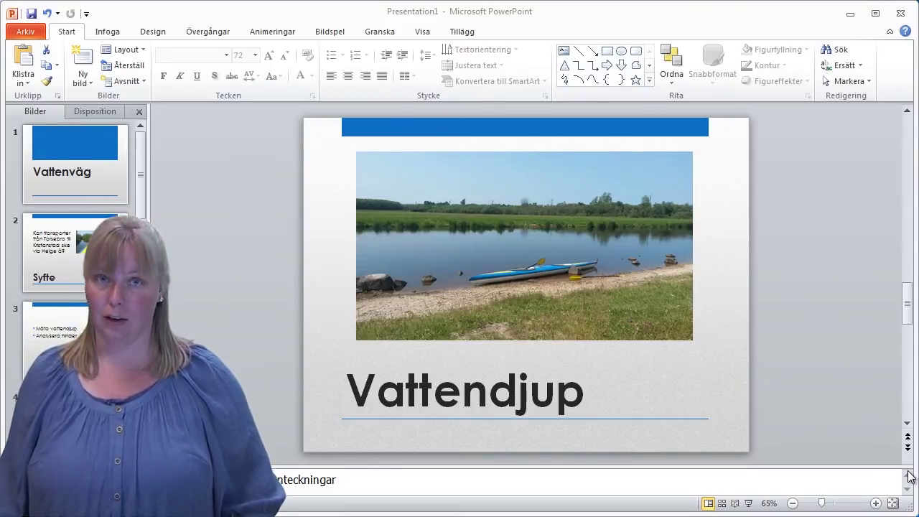
# Step: Scroll up from slide 5 'Vattendjup' to slide 4 'Fordon'
pyautogui.scroll(1, 517, 350)
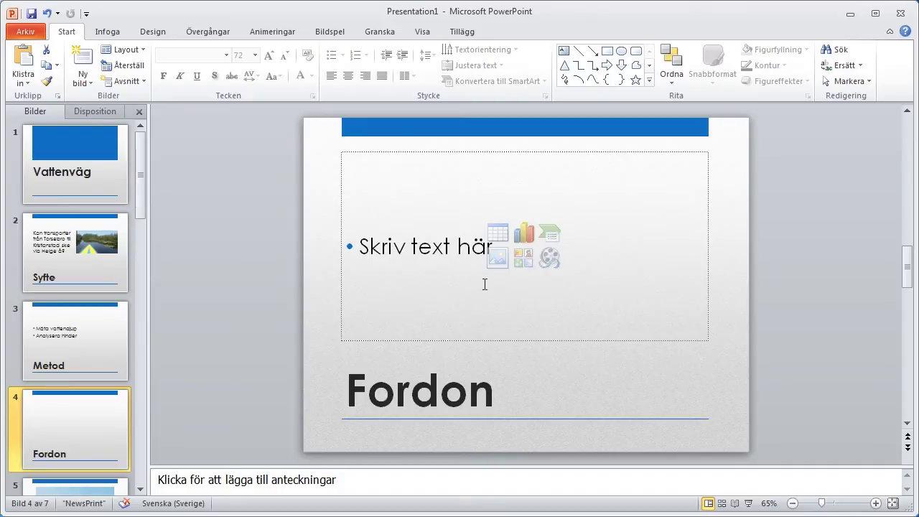
# Step: Open Clip Art from the Fordon placeholder with Office.com content included in results
pyautogui.click(523, 262)
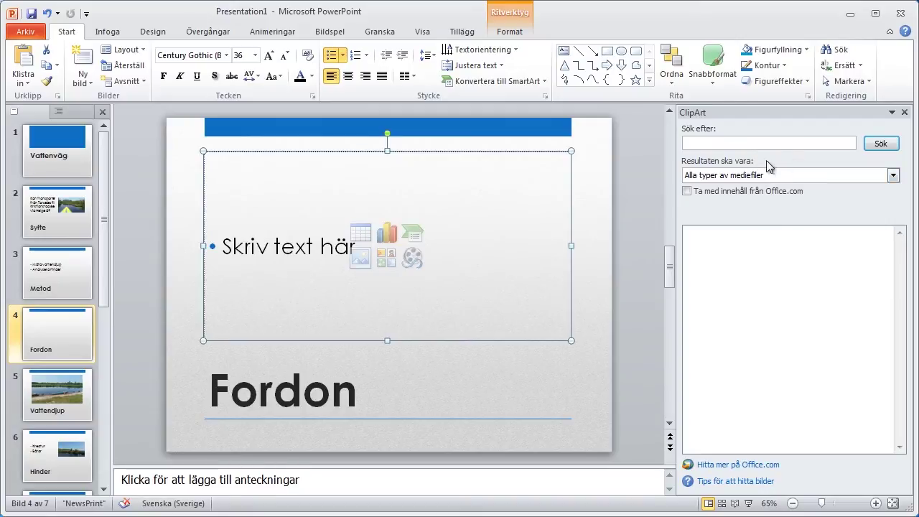
pyautogui.click(686, 191)
# Step: Search clip art for 'kajak' and scroll through the kayak drawings and photos
pyautogui.click(734, 144)
pyautogui.write('kajak')
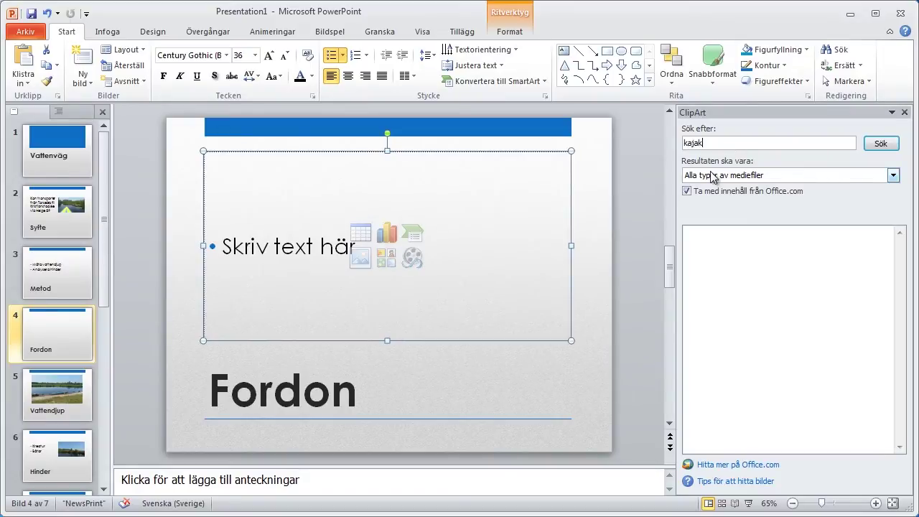
pyautogui.click(881, 145)
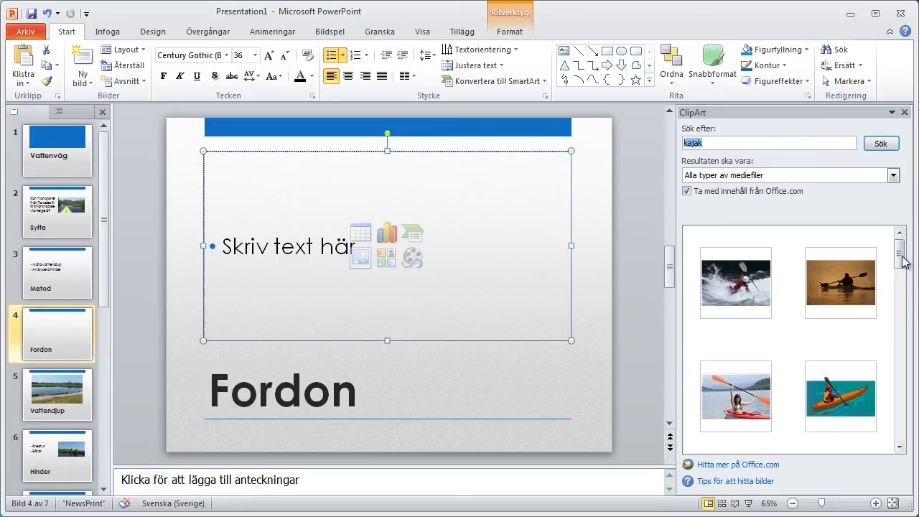
pyautogui.moveTo(899, 254); pyautogui.dragTo(906, 298)
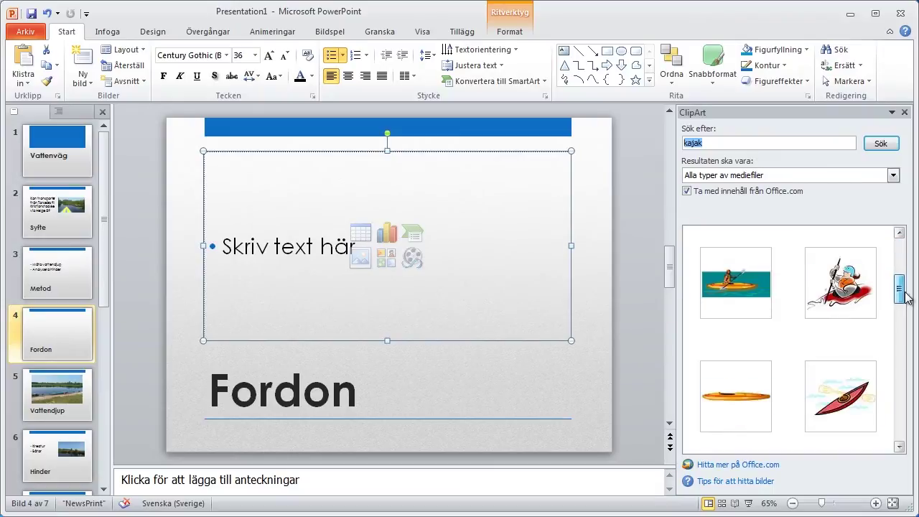
pyautogui.moveTo(840, 282)
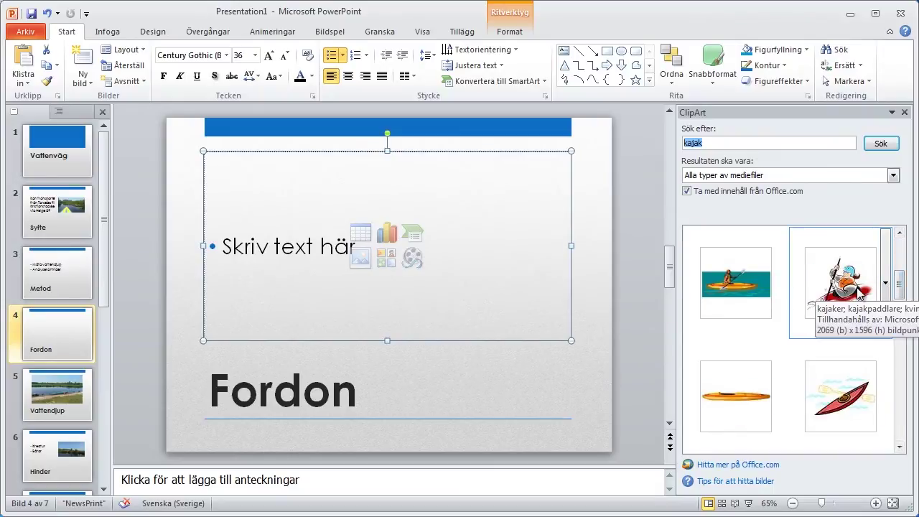
pyautogui.click(903, 287)
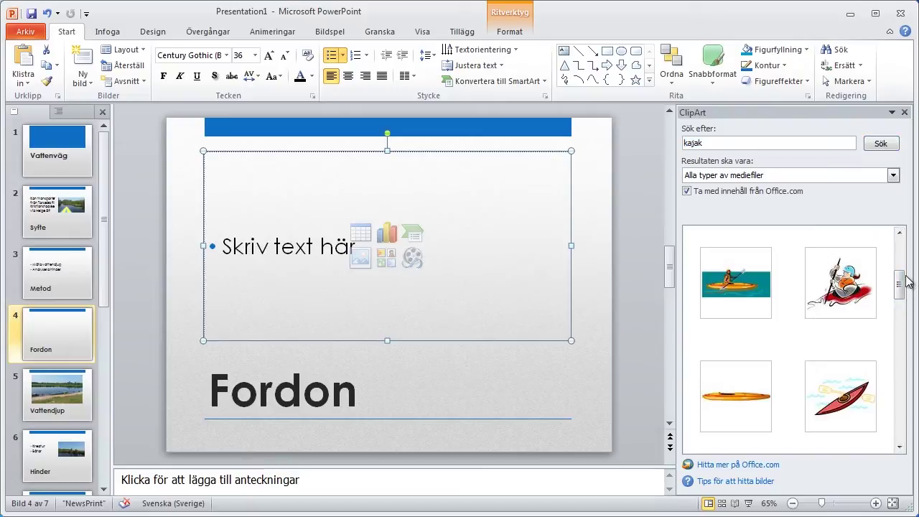
pyautogui.moveTo(901, 286); pyautogui.dragTo(861, 355)
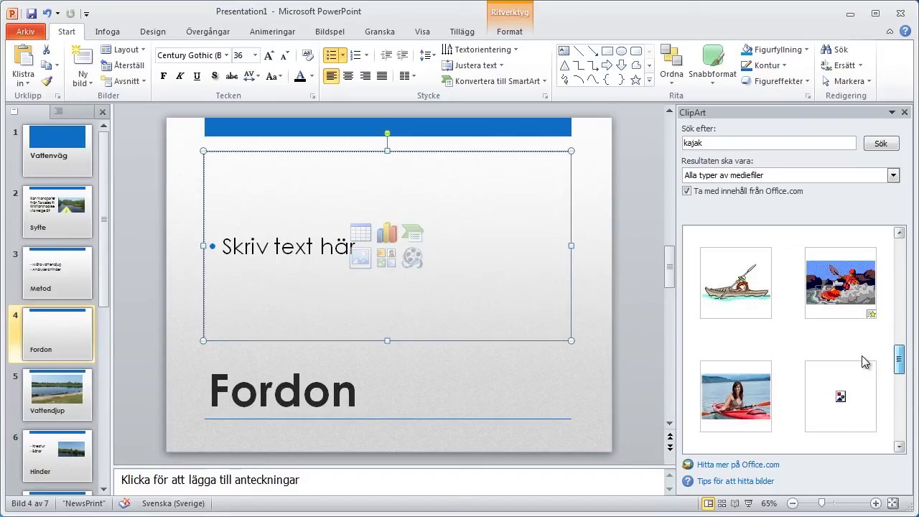
pyautogui.moveTo(735, 282)
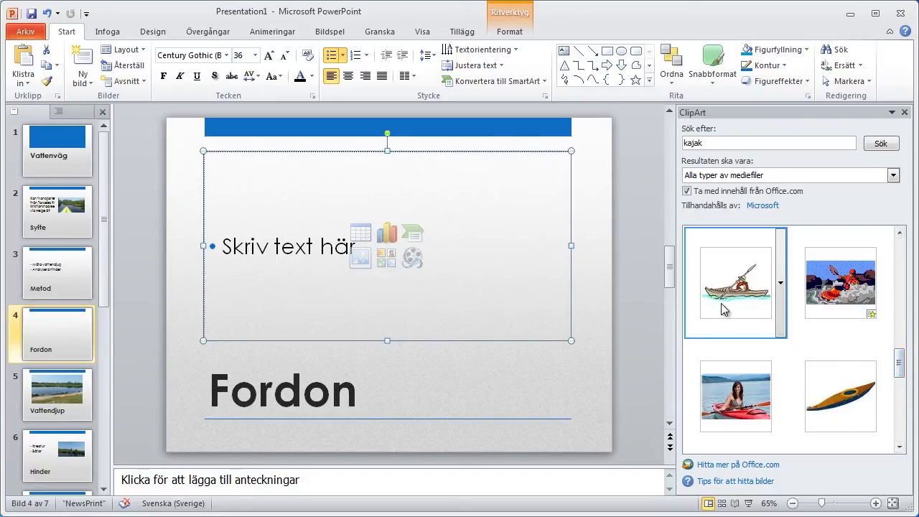
# Step: Insert the paddling kayaker clip art and enlarge it to about 12.81 x 22.97 cm
pyautogui.click(733, 307)
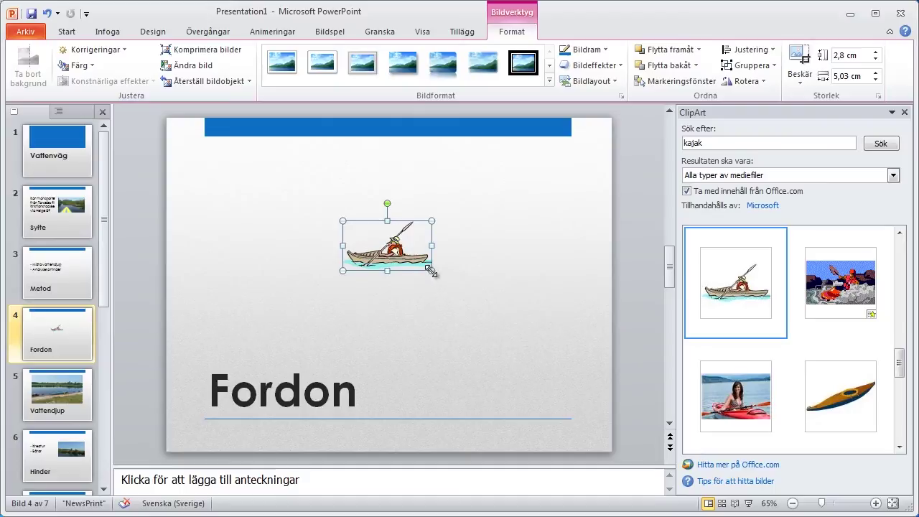
pyautogui.moveTo(430, 270); pyautogui.dragTo(554, 338)
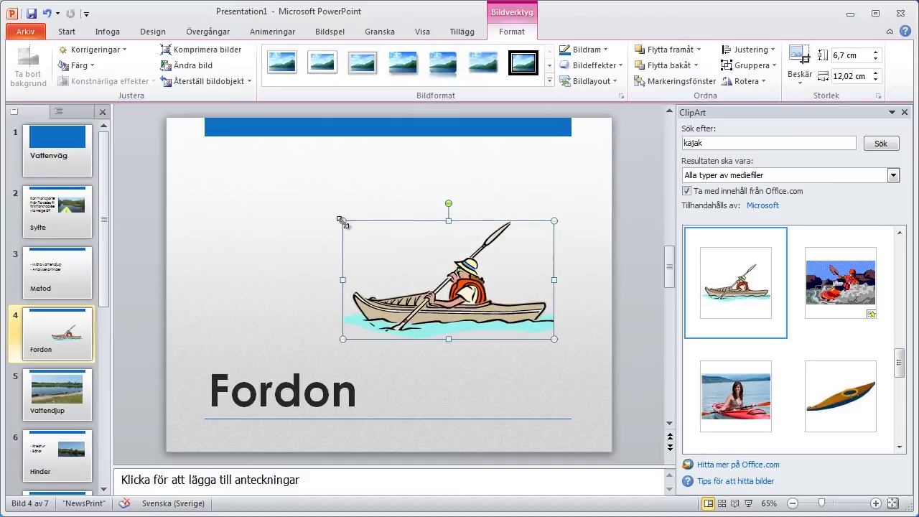
pyautogui.moveTo(340, 221); pyautogui.dragTo(193, 164)
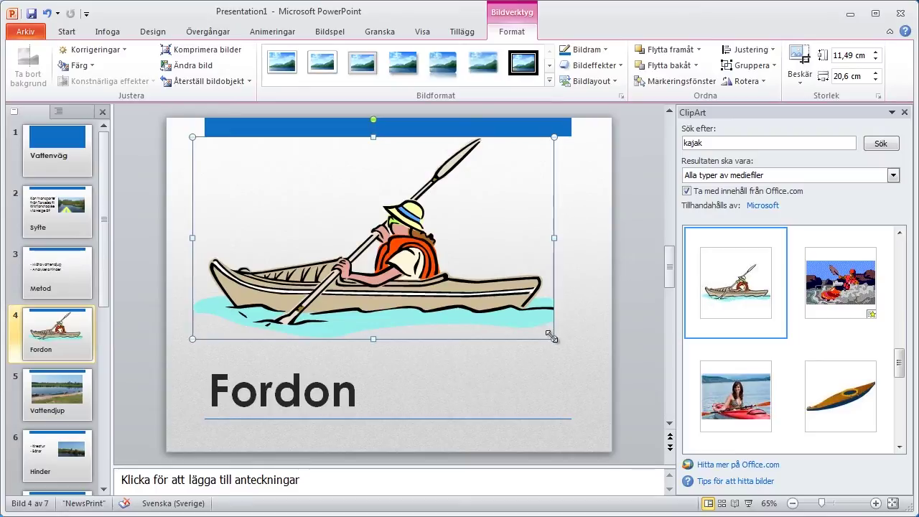
pyautogui.moveTo(551, 335); pyautogui.dragTo(576, 371)
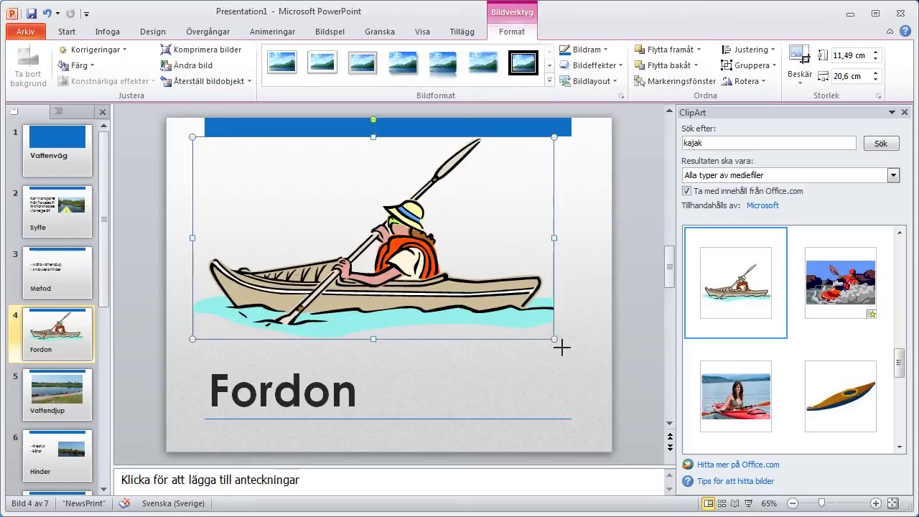
pyautogui.click(578, 389)
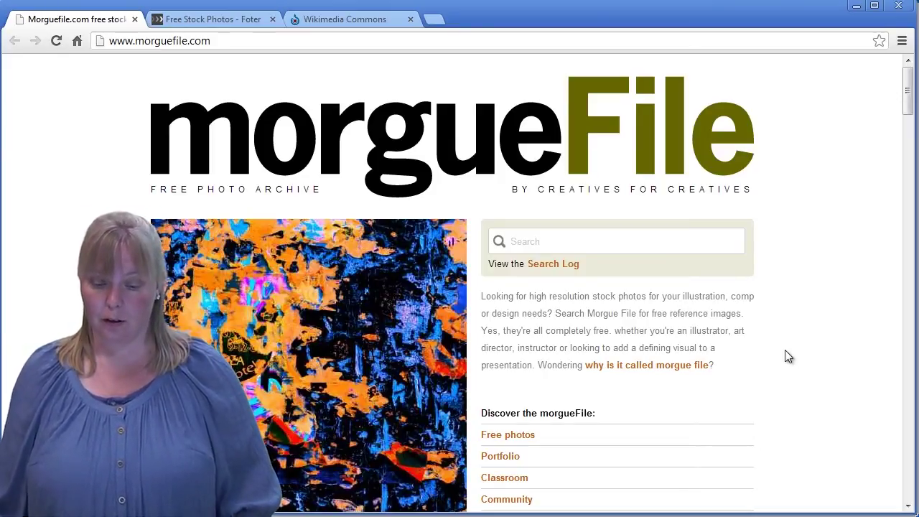
# Step: Search morgueFile for 'stream' and scroll through the 1499 matching photos
pyautogui.click(704, 246)
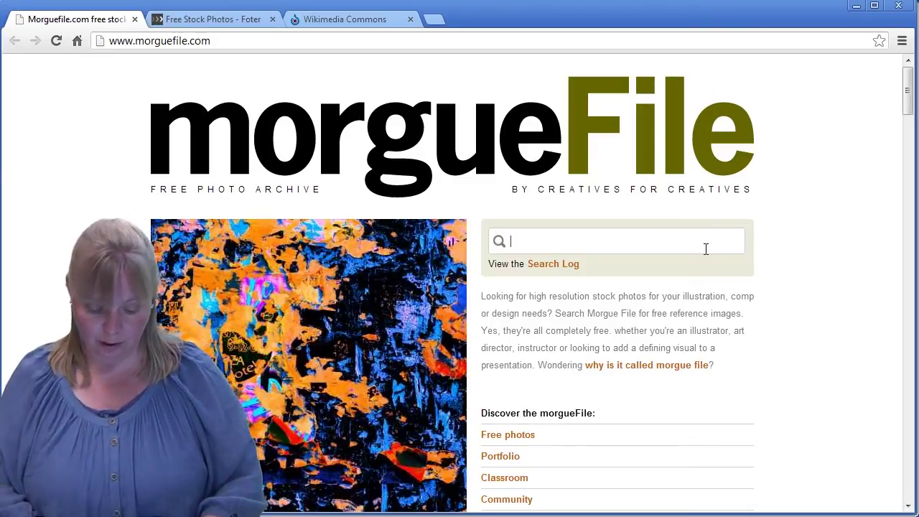
pyautogui.write('ste')
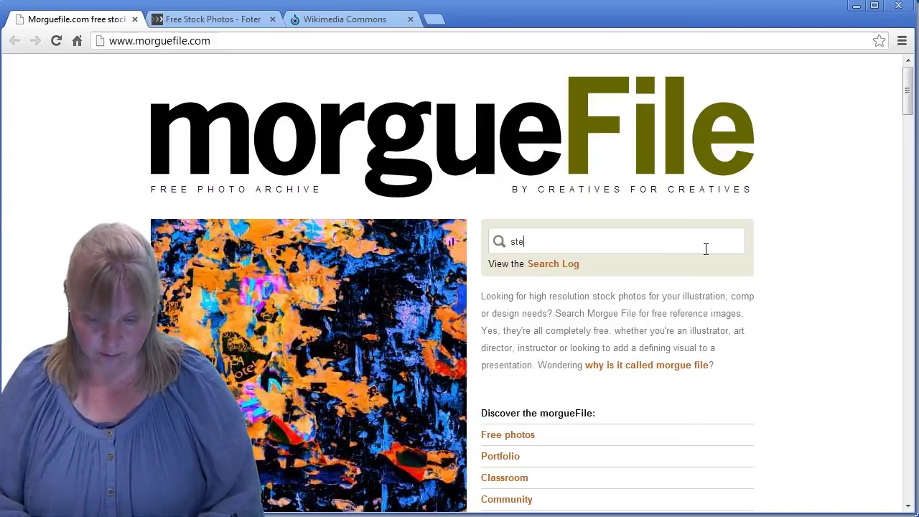
pyautogui.press('BackSpace')
pyautogui.write('ream')
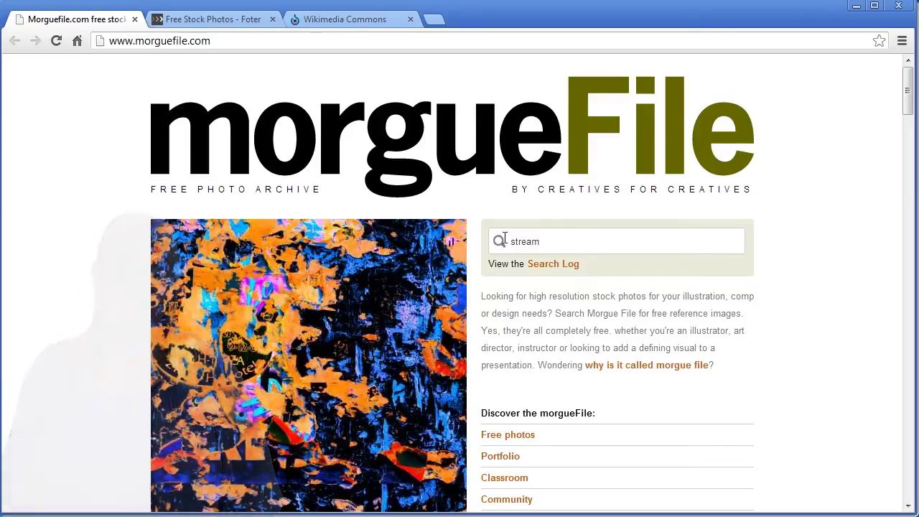
pyautogui.click(498, 242)
pyautogui.moveTo(909, 138)
pyautogui.mouseDown()
pyautogui.moveTo(906, 242)
pyautogui.moveTo(876, 402)
pyautogui.moveTo(871, 484)
pyautogui.moveTo(892, 379)
pyautogui.moveTo(901, 262)
pyautogui.moveTo(893, 249)
pyautogui.mouseUp()
pyautogui.scroll(-1, 873, 472)
pyautogui.scroll(-1, 873, 480)
pyautogui.scroll(-1, 872, 488)
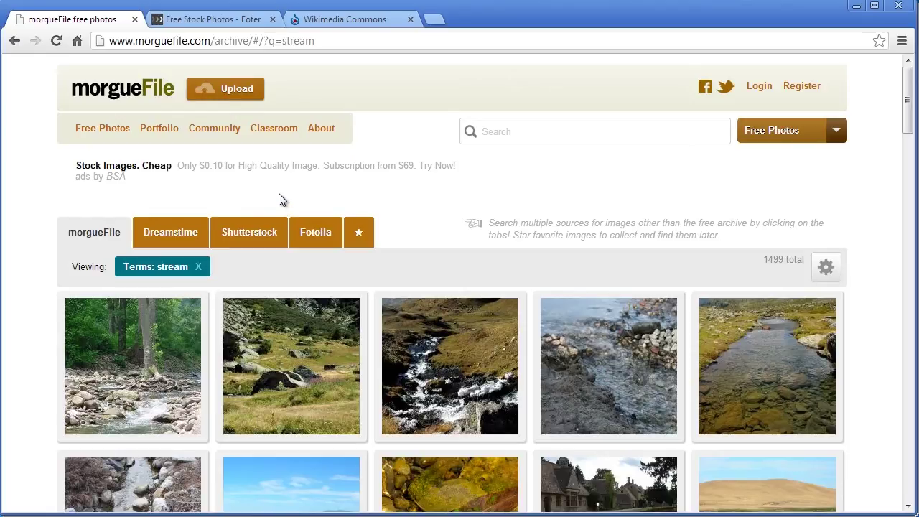
# Step: View Shutterstock's stream results, return to morgueFile's free results, then go to Foter
pyautogui.click(272, 229)
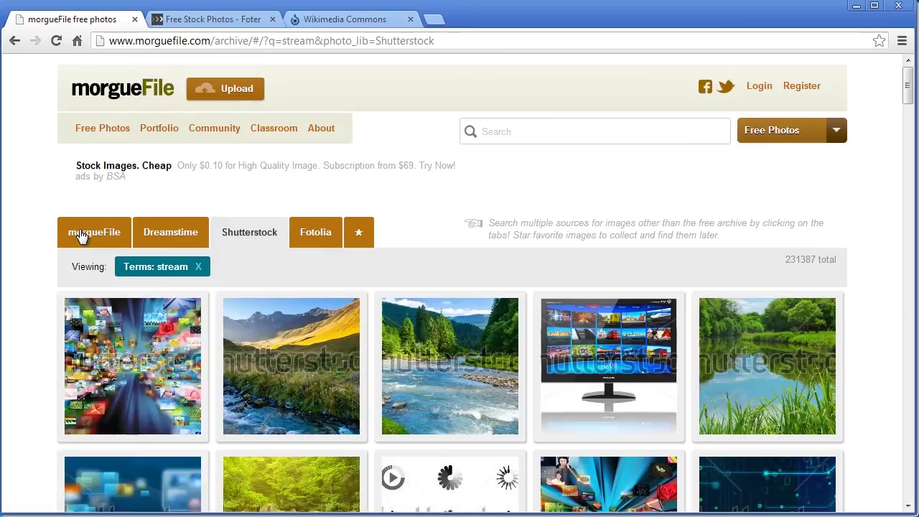
pyautogui.click(81, 237)
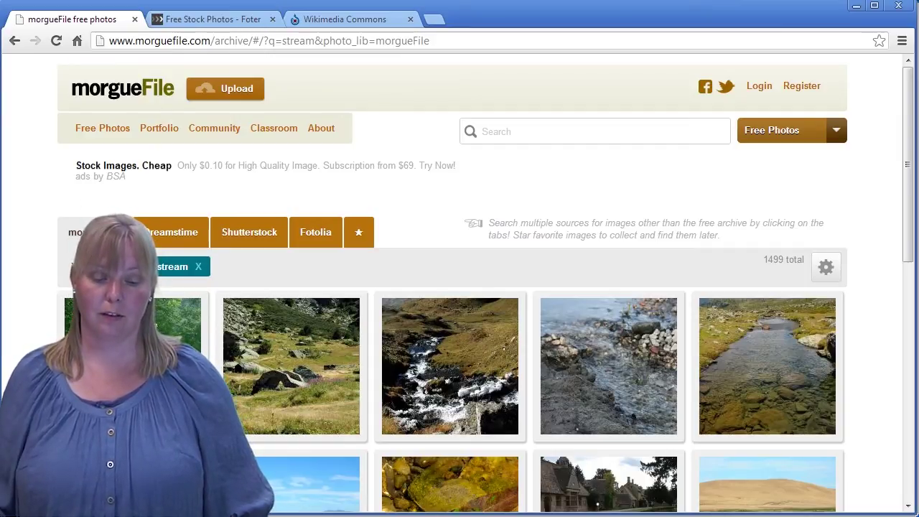
pyautogui.click(206, 20)
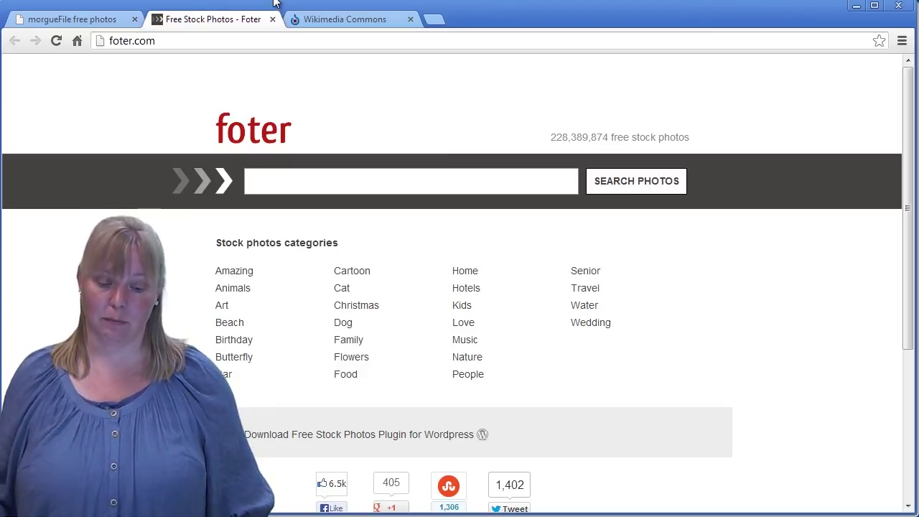
# Step: Search Foter for 'stream', open Winding River By The Coast, and select its photo credit
pyautogui.click(326, 186)
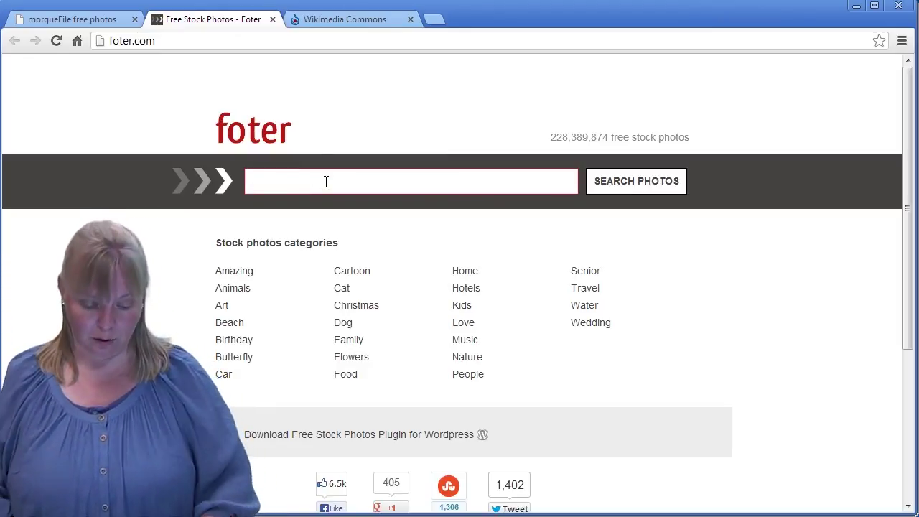
pyautogui.write('strea')
pyautogui.press('Return')
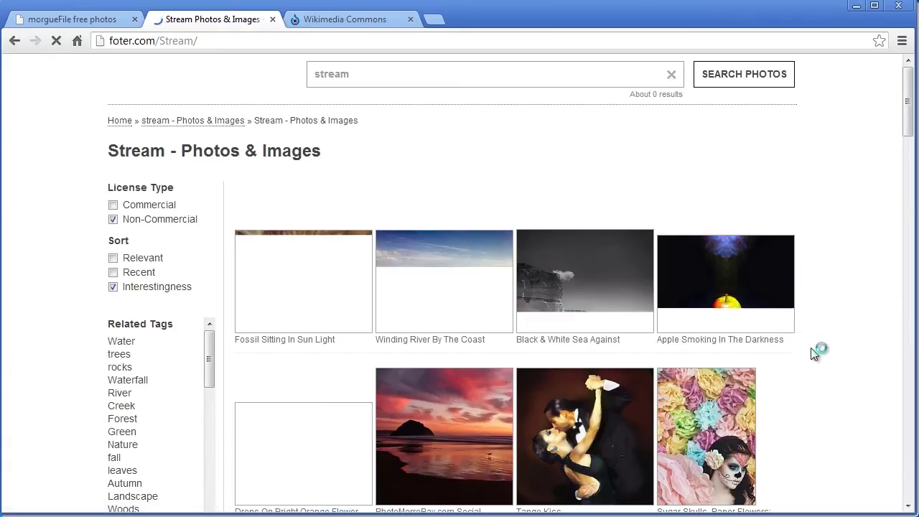
pyautogui.click(482, 318)
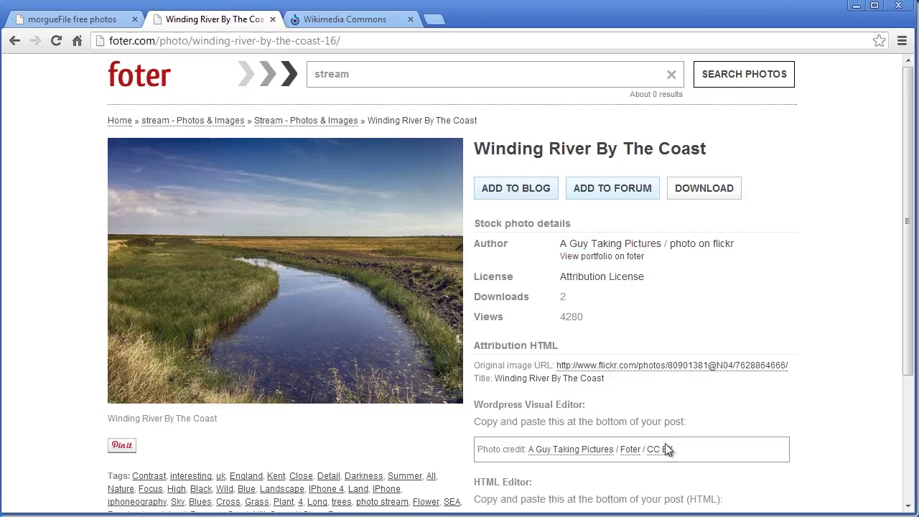
pyautogui.moveTo(695, 450); pyautogui.dragTo(516, 449)
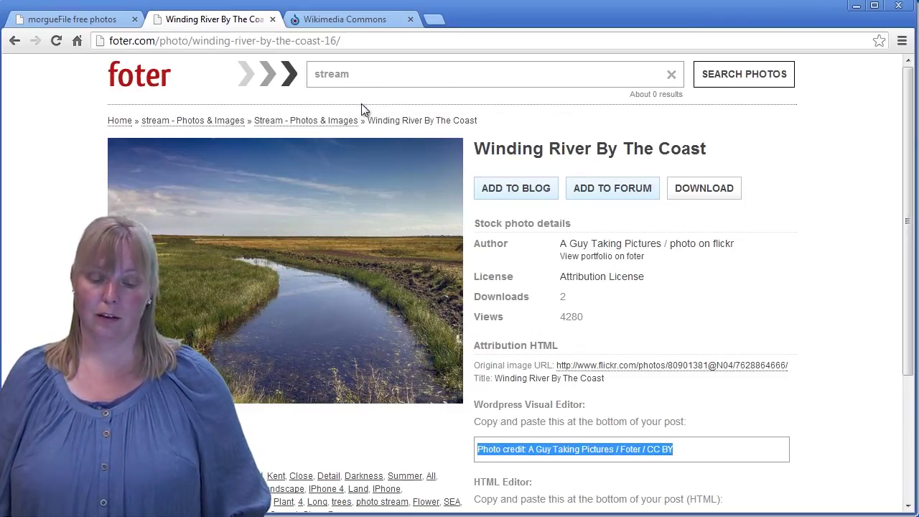
# Step: Search Wikimedia Commons for 'kayak' and open 'Greenland kayak seal hunter 2006.jpg' from Inuit Kayak
pyautogui.click(357, 23)
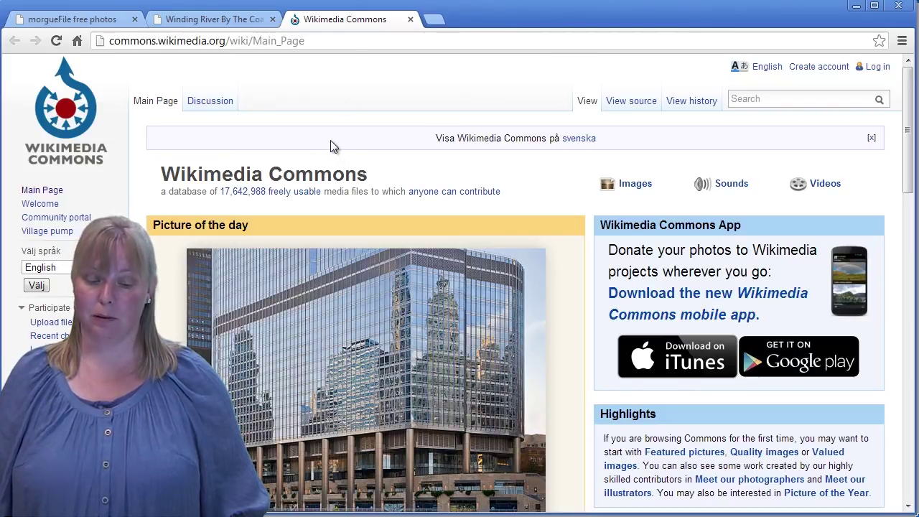
pyautogui.click(762, 99)
pyautogui.write('kaya')
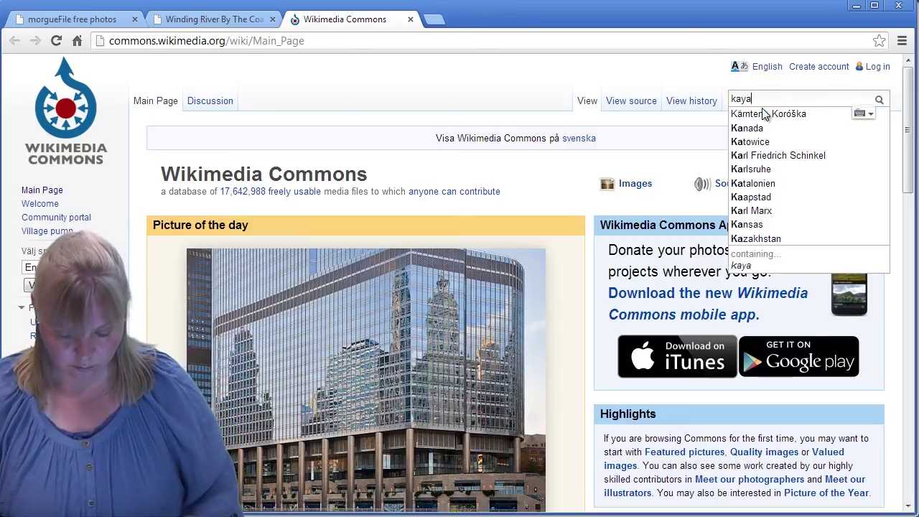
pyautogui.write('k')
pyautogui.press('Return')
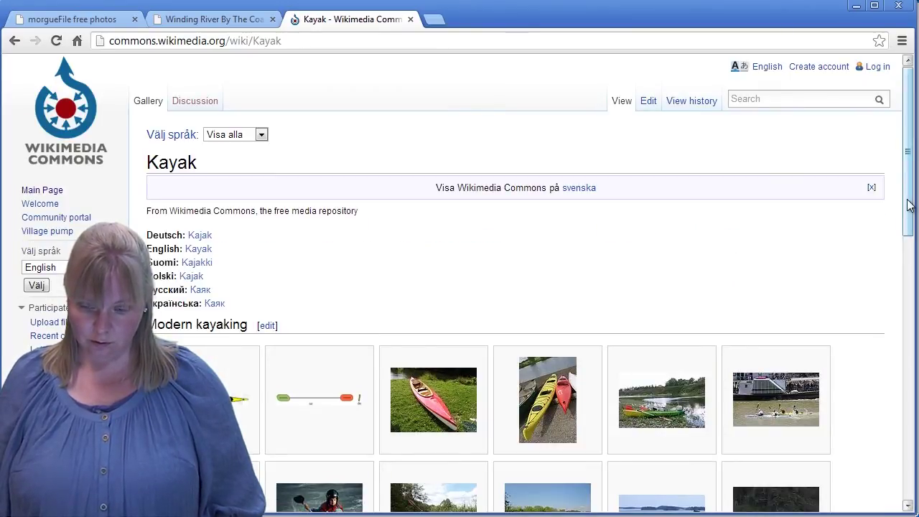
pyautogui.moveTo(907, 206); pyautogui.dragTo(889, 350)
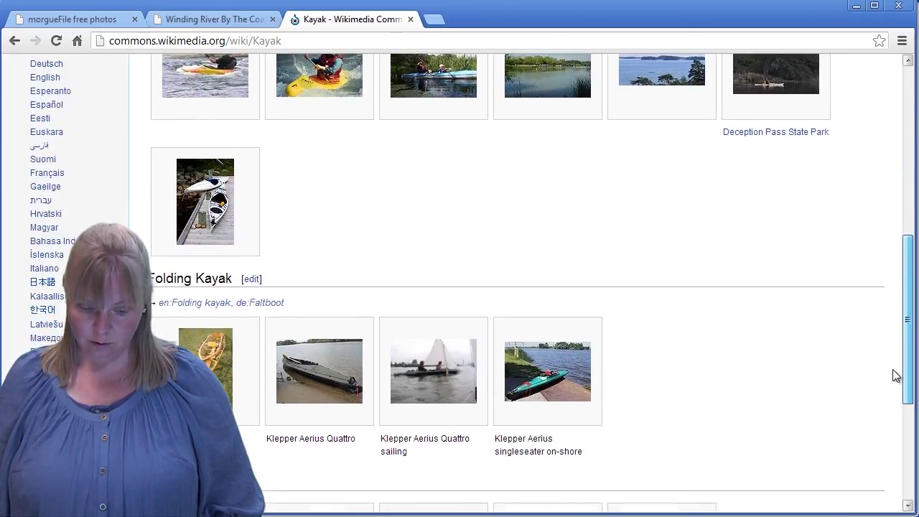
pyautogui.moveTo(889, 350); pyautogui.dragTo(898, 443)
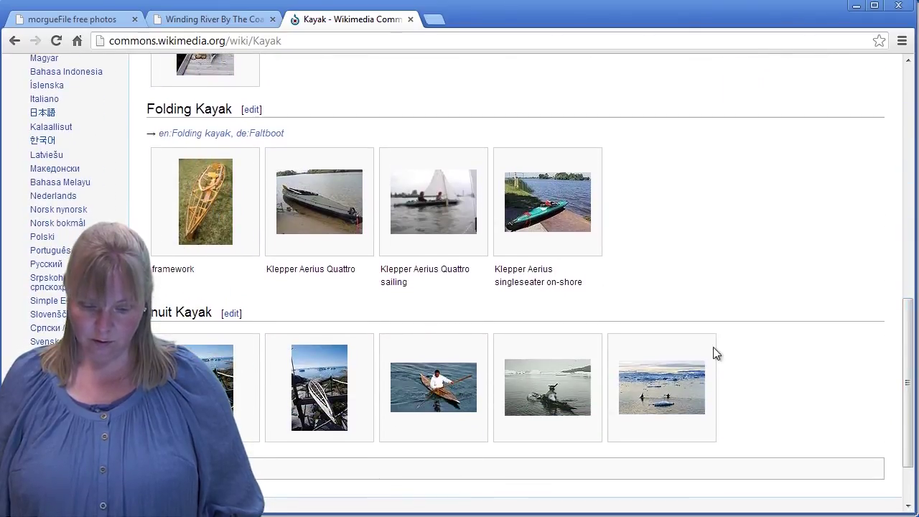
pyautogui.click(434, 393)
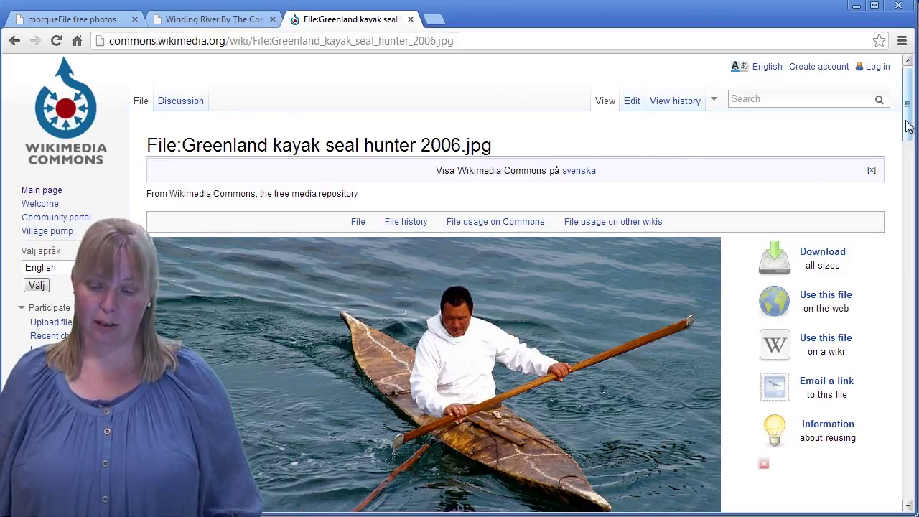
# Step: Scroll down to the Description and Creative Commons Attribution 2.0 licence table
pyautogui.moveTo(908, 126); pyautogui.dragTo(913, 213)
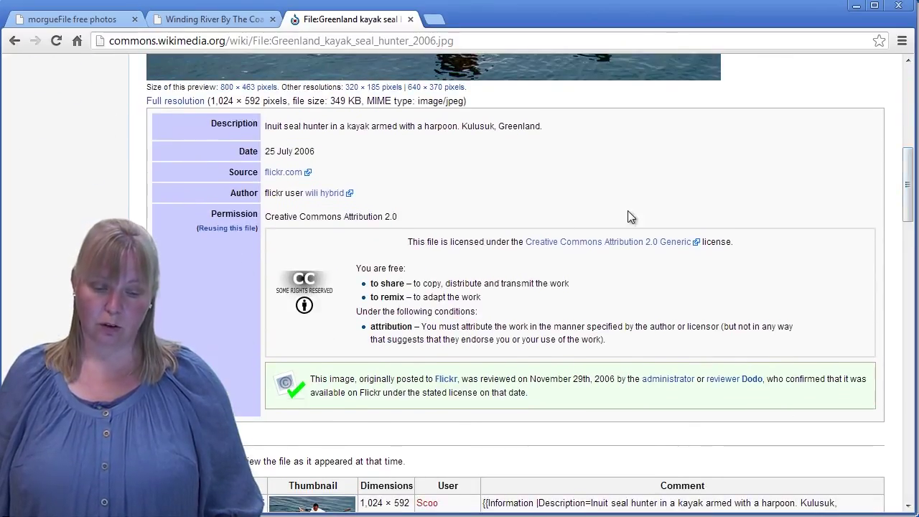